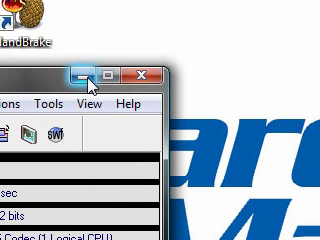
- Minimize the open program window to reveal the desktop icons
left_click(84, 76)
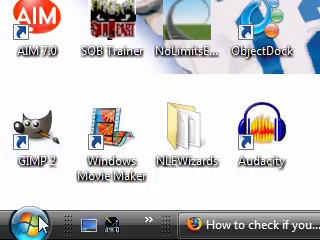
- Launch Notepad and paste the EICAR test string into the blank document
left_click(38, 224)
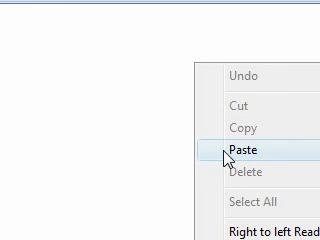
left_click(224, 150)
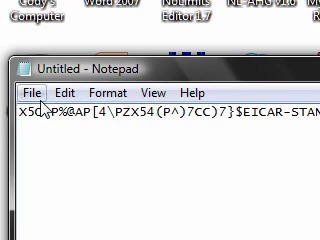
- Save the Notepad document to the Desktop as test.txt
left_click(34, 93)
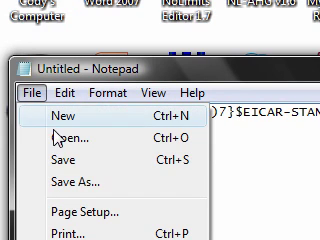
left_click(57, 182)
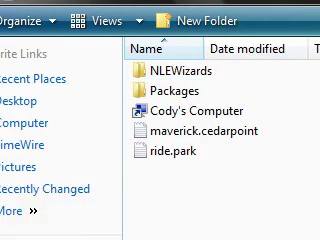
left_click(104, 175)
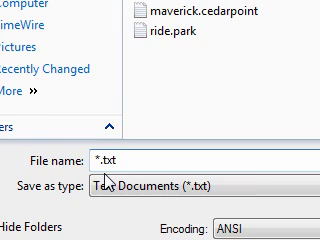
key("Delete")
type("test")
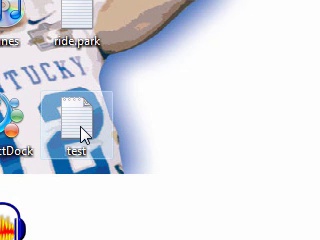
- Scan the desktop test.txt file with avast! from its context menu
right_click(83, 134)
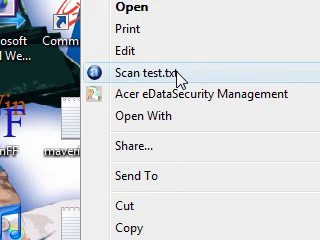
left_click(176, 73)
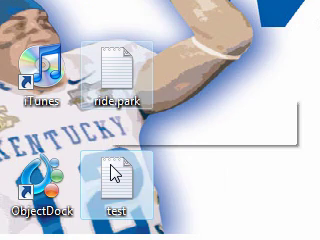
right_click(113, 172)
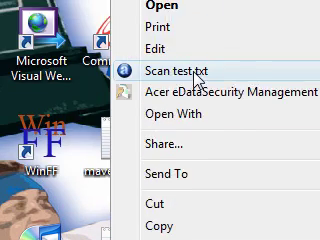
left_click(196, 78)
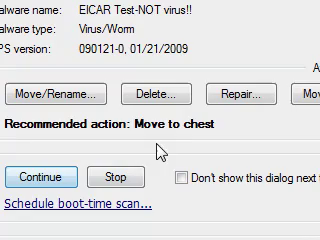
- Open avast!'s delete options for the infected test.txt and choose permanent deletion
left_click(140, 98)
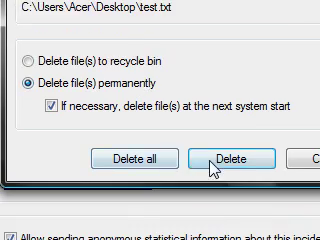
left_click(213, 166)
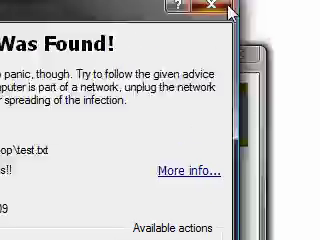
- Close the avast! threat report and the avast! main window
left_click(229, 9)
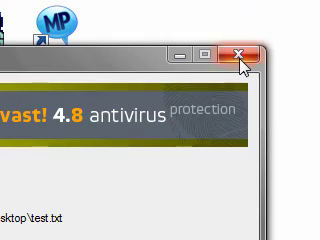
left_click(240, 56)
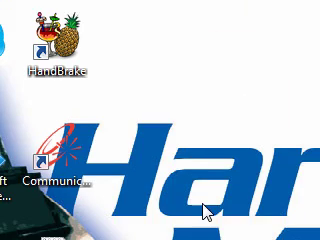